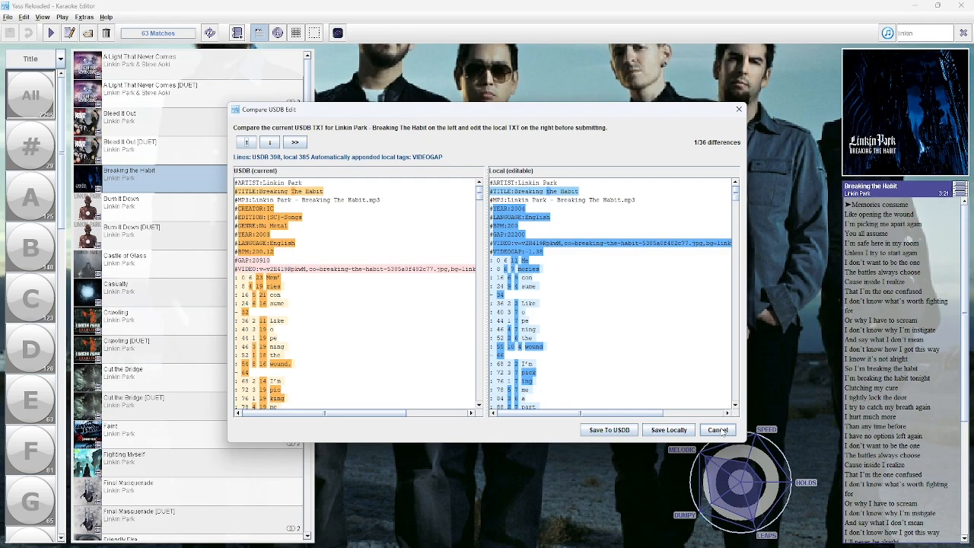
Close the USDB comparison without saving and open Linkin Park's Let You Fade in the song editor.
left_click(719, 431)
left_click(179, 435)
left_click(69, 34)
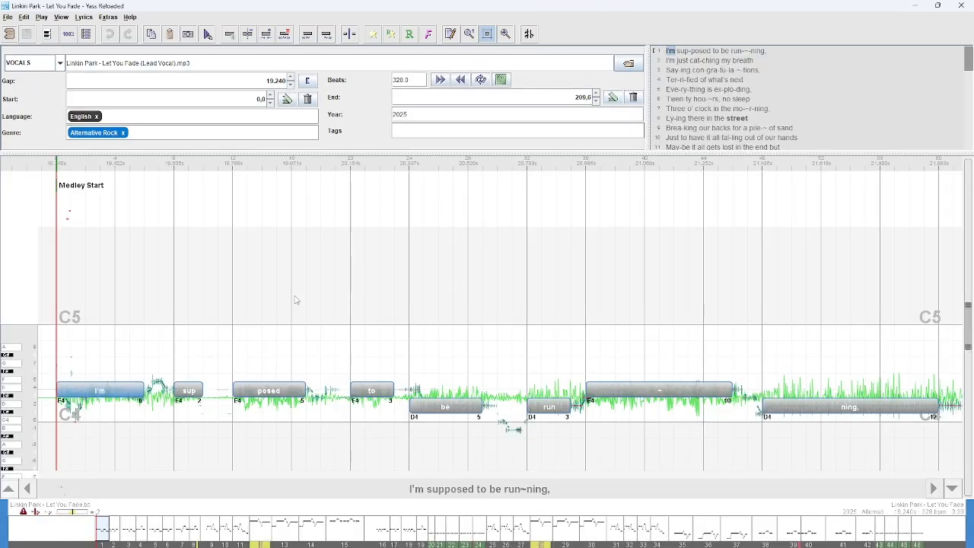
View the Separate Audio (MVSEP) dialog for the open song and cancel it without starting a separation.
left_click(108, 17)
left_click(175, 102)
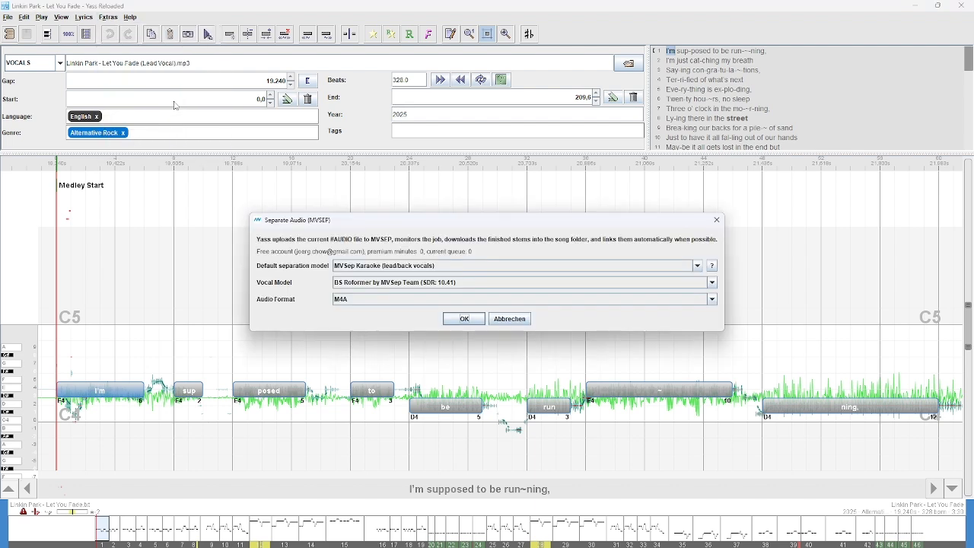
key("Escape")
Query MusicBrainz for the open song.
left_click(107, 17)
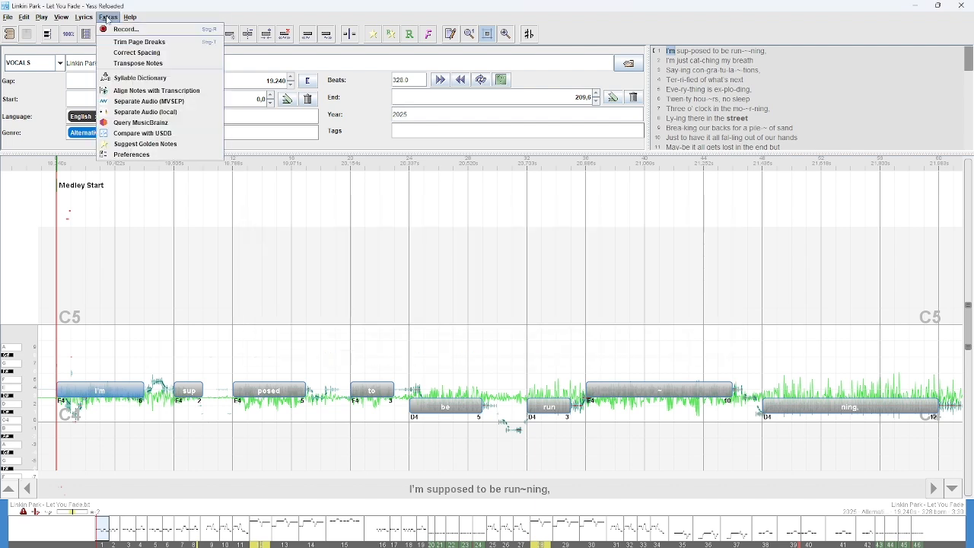
left_click(183, 124)
left_click(510, 302)
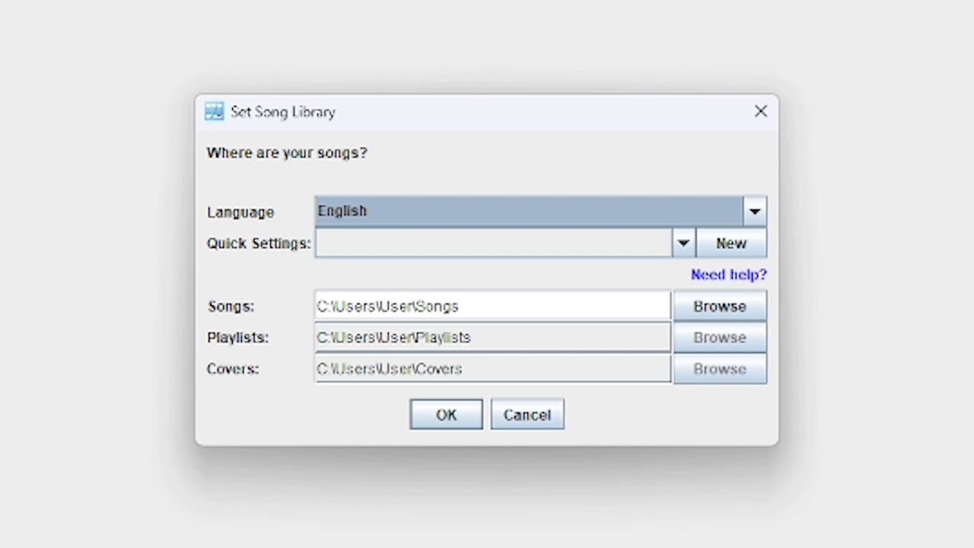
Set the song library to the C:\Program Files (x86)\UltraStar Deluxe quick setting, keep English as the language and confirm.
left_click(462, 306)
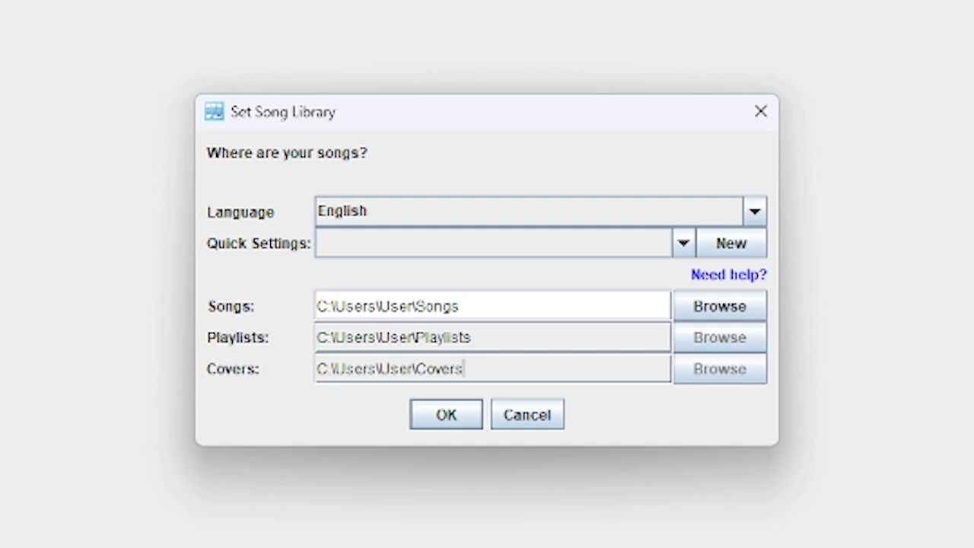
left_click(684, 245)
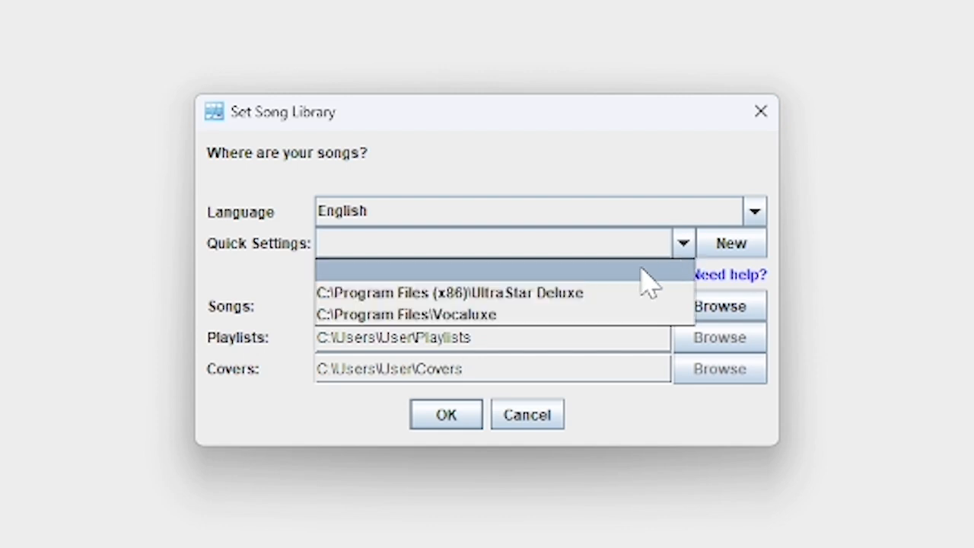
left_click(607, 290)
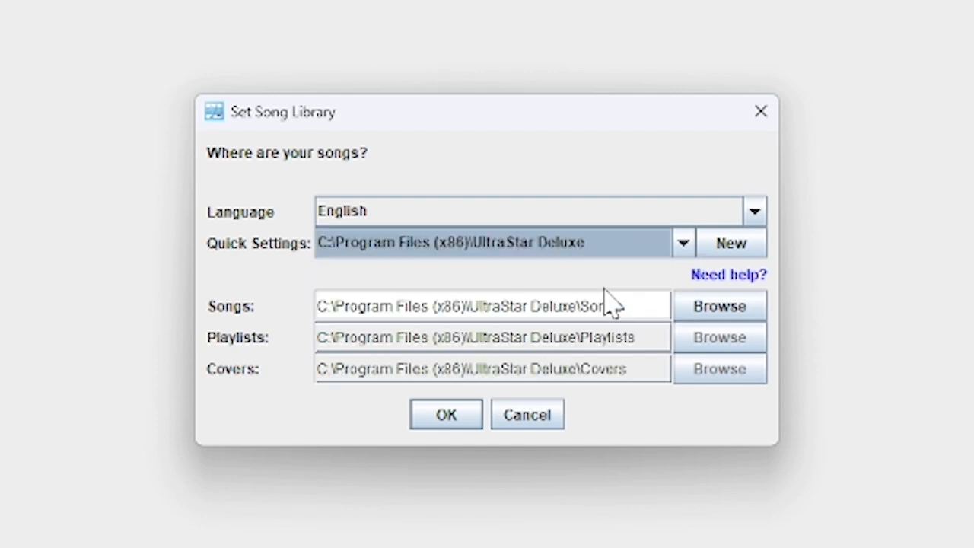
left_click(755, 214)
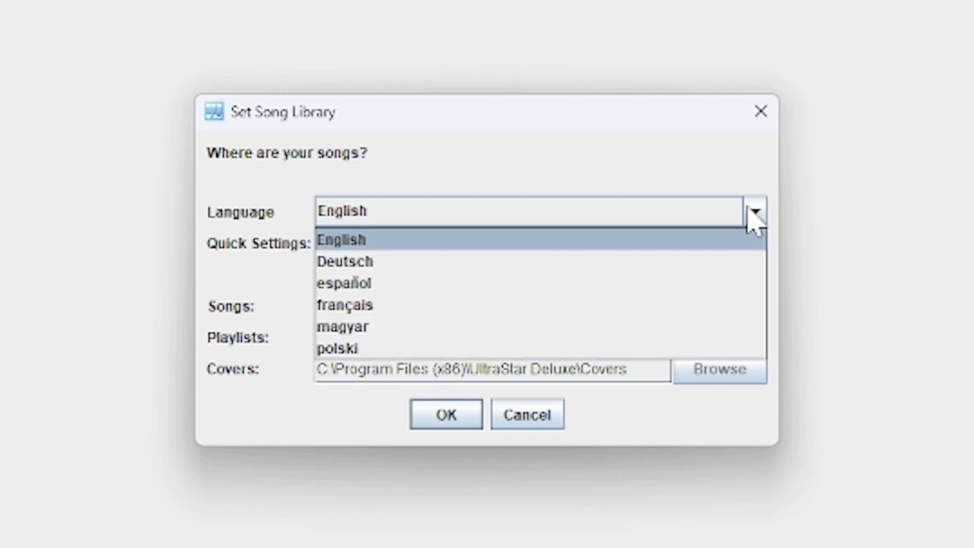
left_click(755, 216)
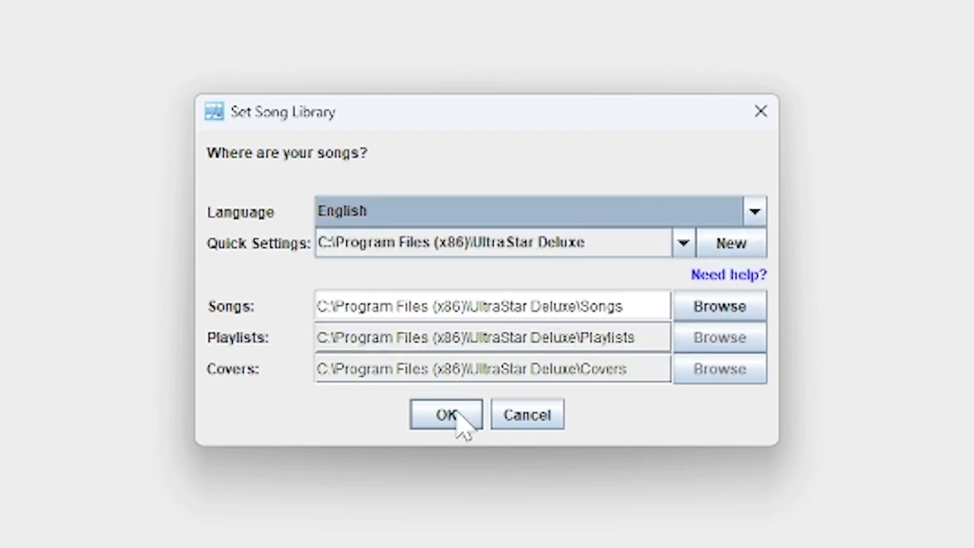
left_click(436, 424)
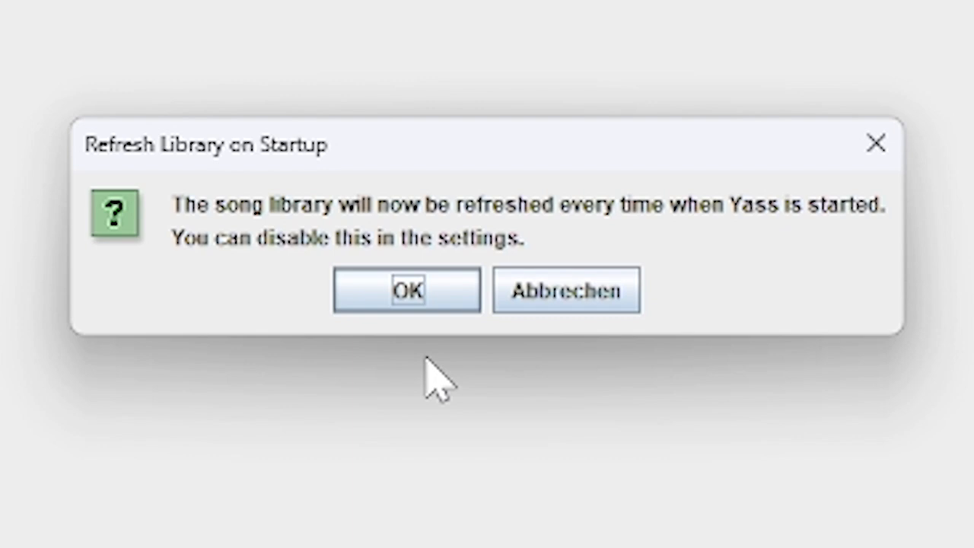
Decline refreshing the library on startup and dismiss the FFmpeg notices without selecting a folder.
left_click(614, 294)
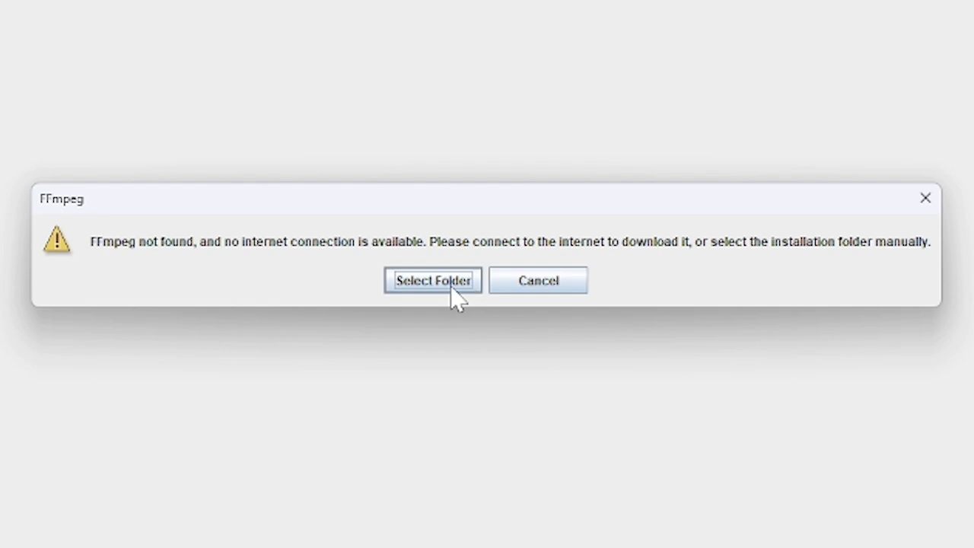
left_click(513, 282)
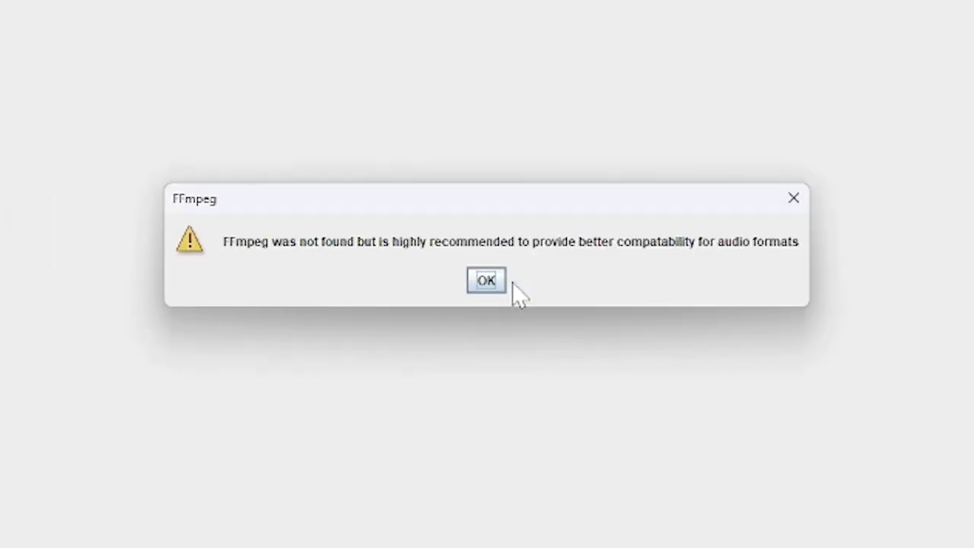
left_click(497, 283)
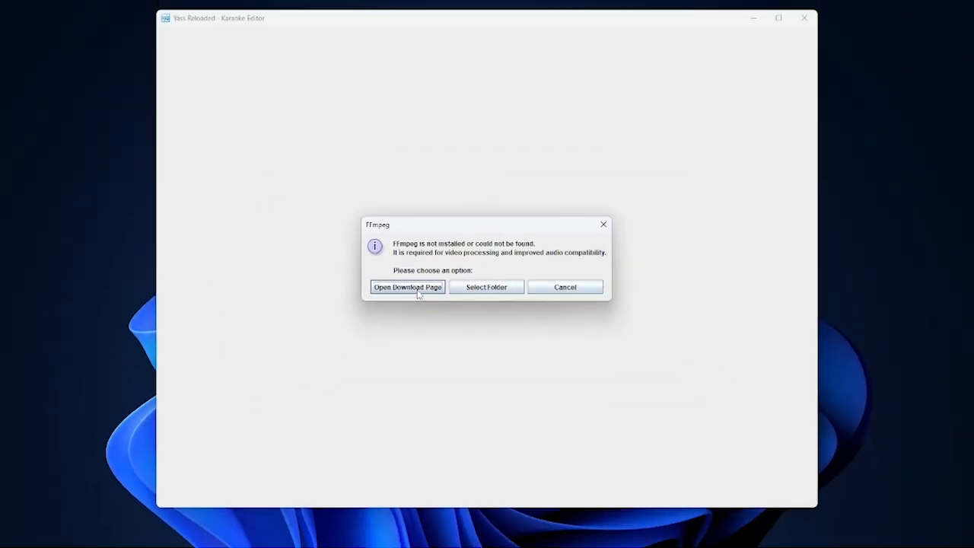
Open the FFmpeg download page and go to the Windows builds from gyan.dev.
left_click(408, 287)
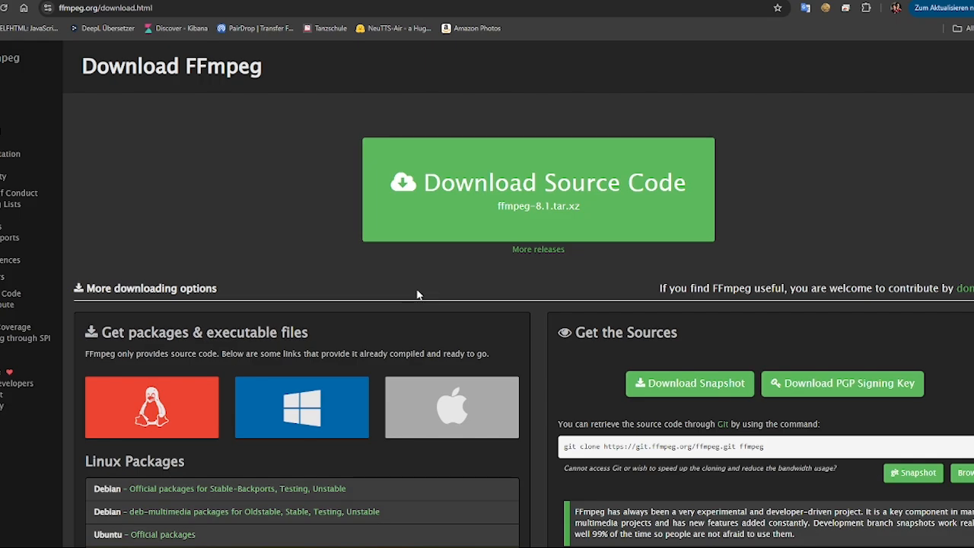
scroll(418, 295, "down", 3)
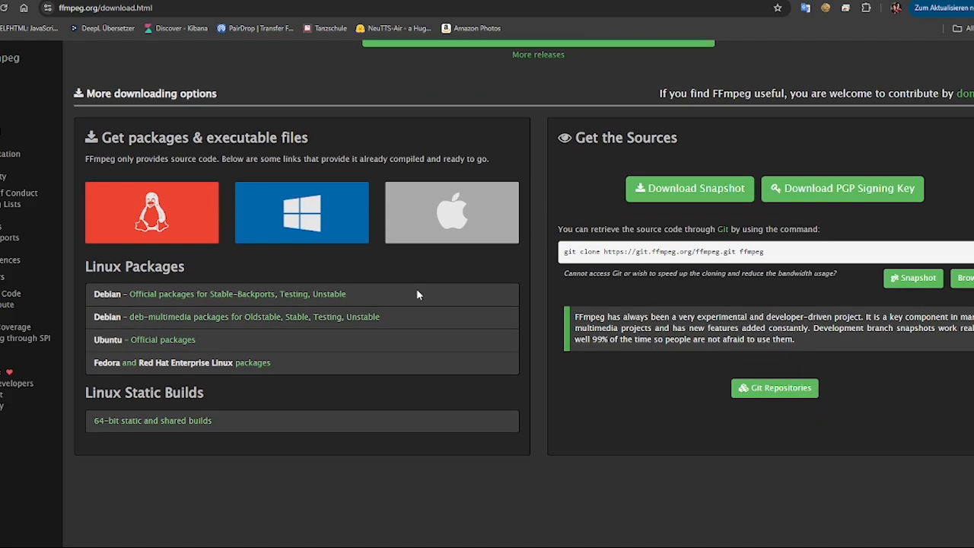
mouse_move(279, 235)
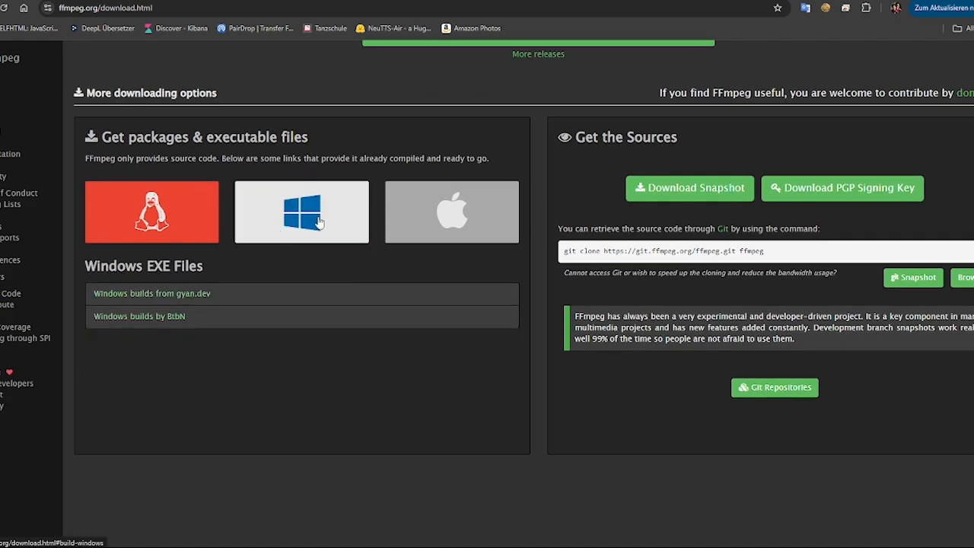
left_click(199, 295)
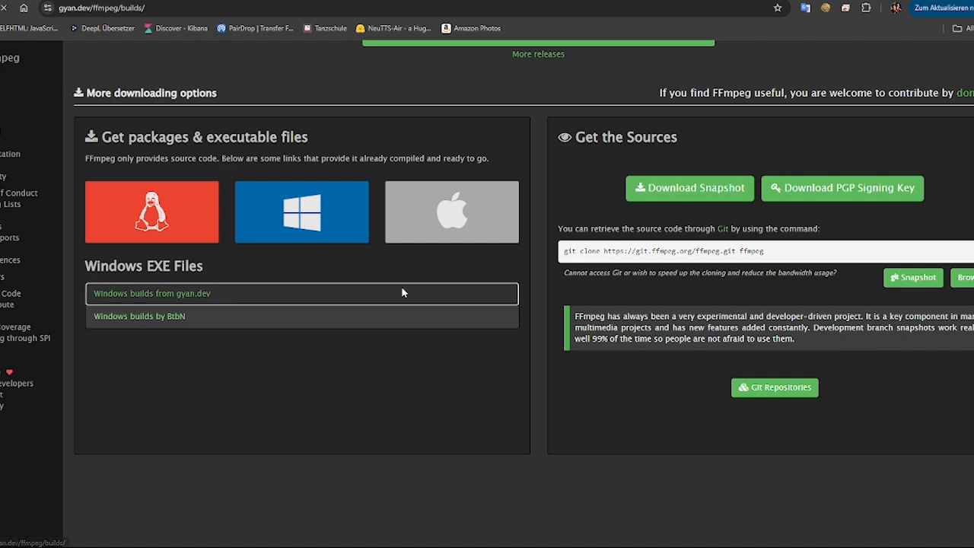
scroll(498, 402, "down", 2)
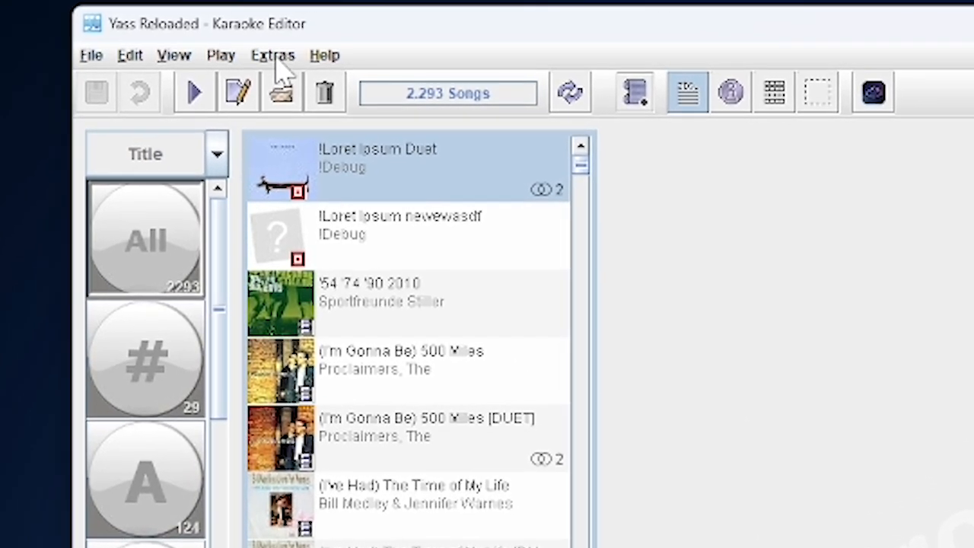
Open the preferences and examine the external tool locations for FFmpeg, the default Python executable and yt-dlp.
left_click(274, 58)
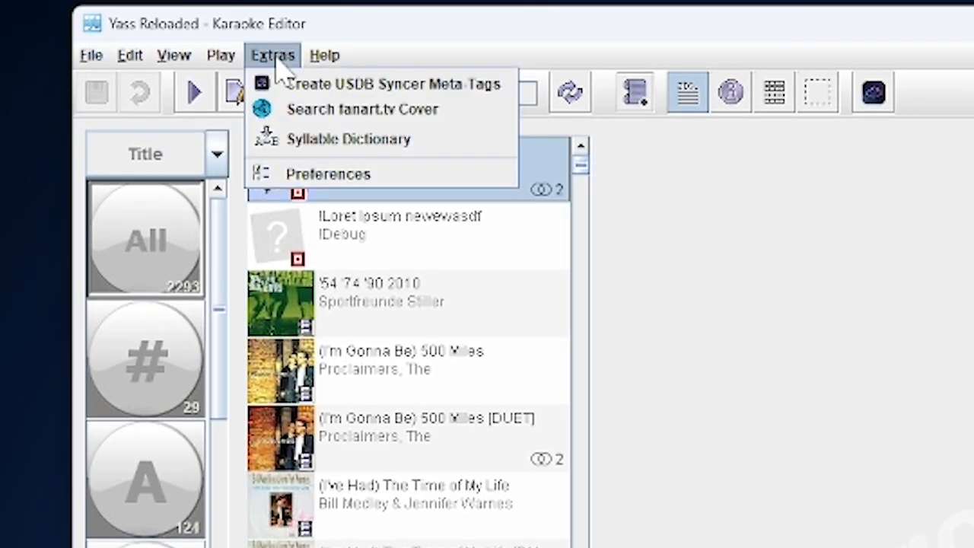
left_click(344, 179)
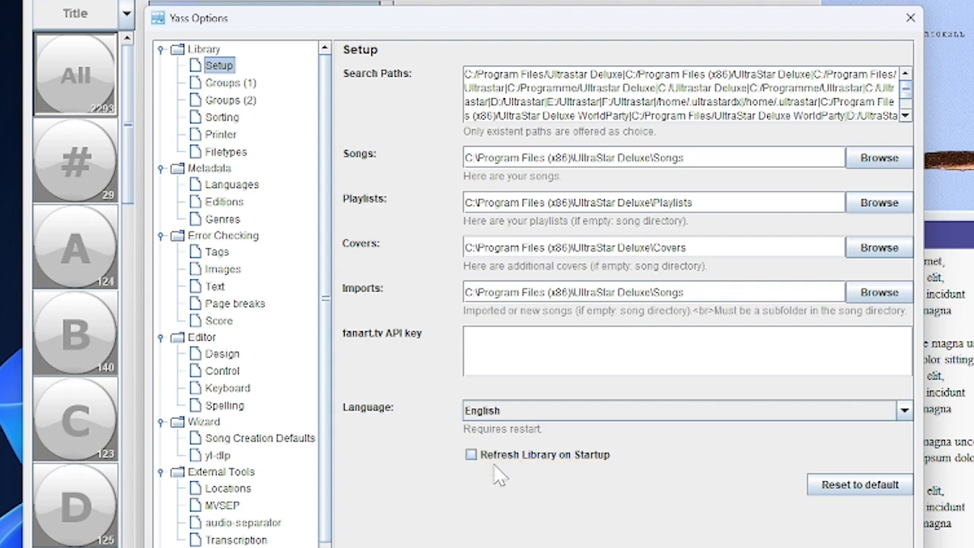
left_click(229, 491)
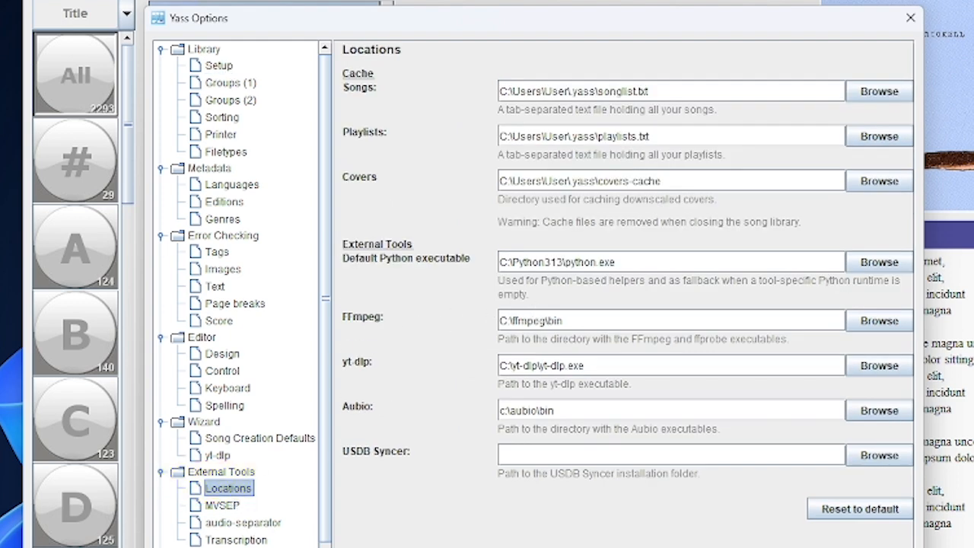
left_click(564, 321)
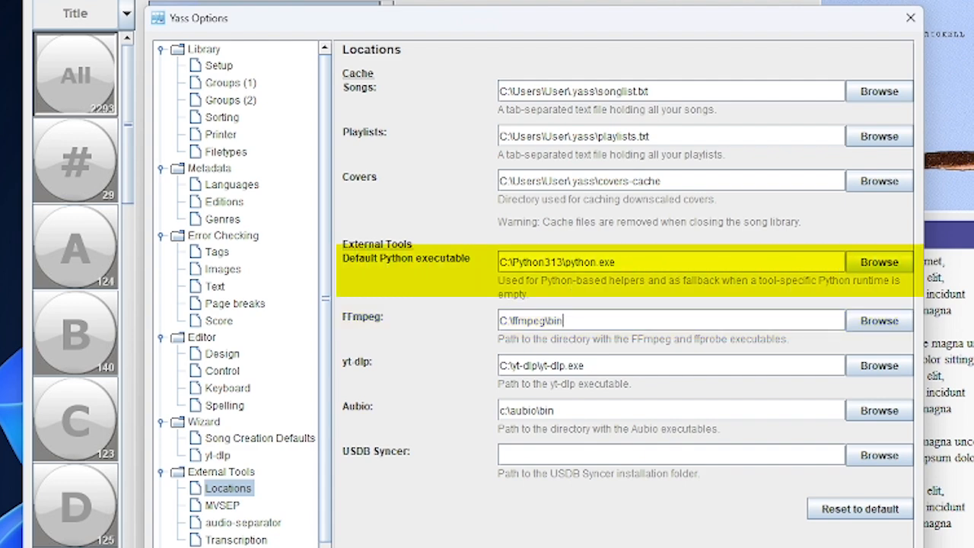
left_click_drag(500, 262, 618, 262)
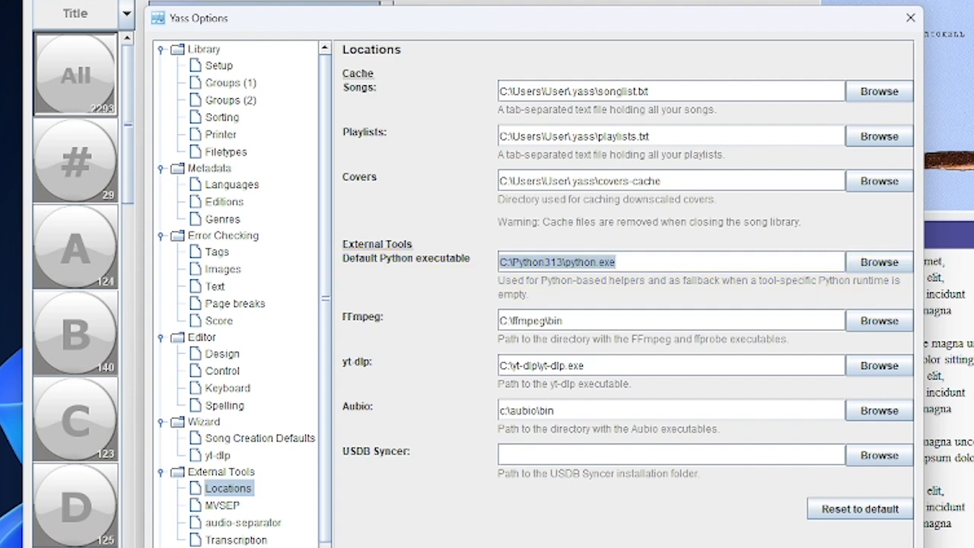
left_click_drag(588, 365, 499, 365)
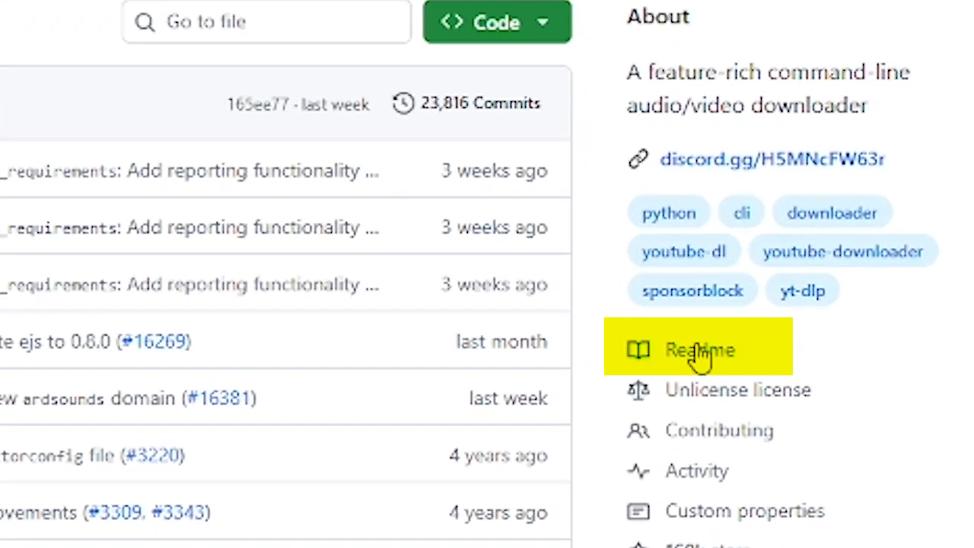
Open the yt-dlp repository's Readme and follow the link to its detailed installation instructions.
left_click(682, 275)
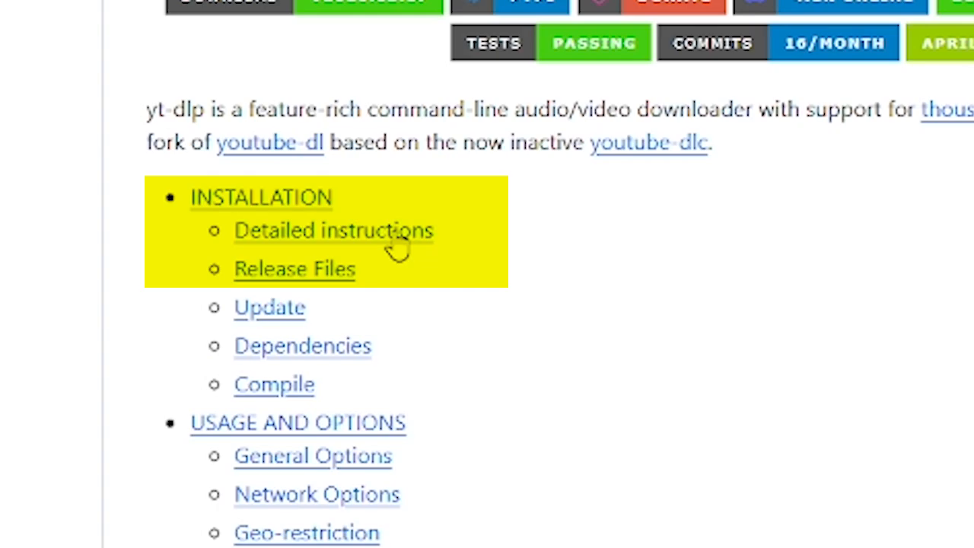
left_click(398, 245)
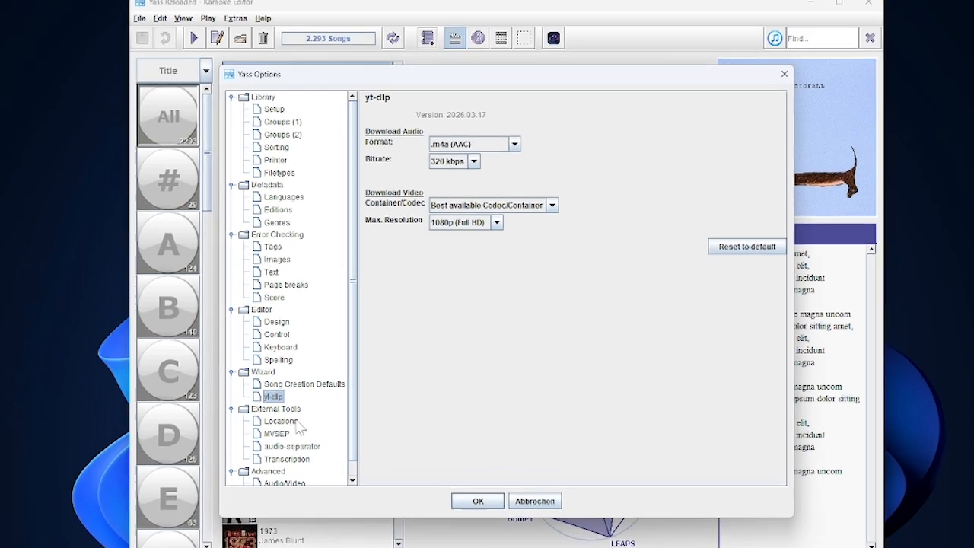
Check the Aubio path in the external tool locations and look through the download page on the aubio website.
left_click(298, 425)
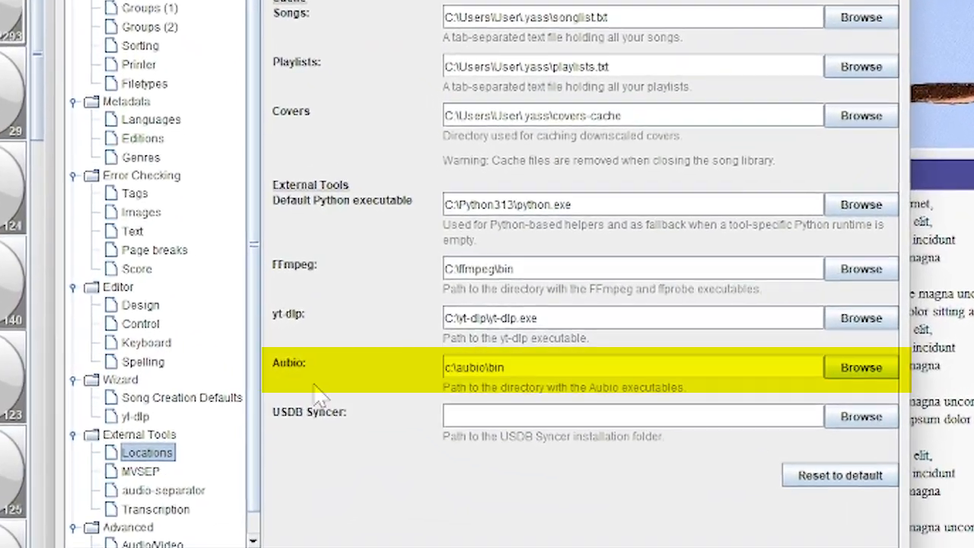
triple_click(472, 368)
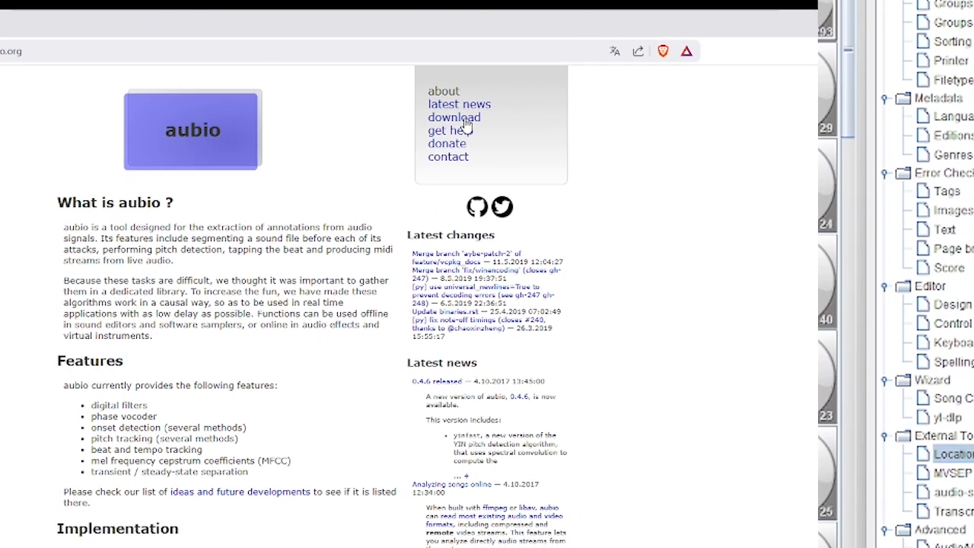
left_click(608, 111)
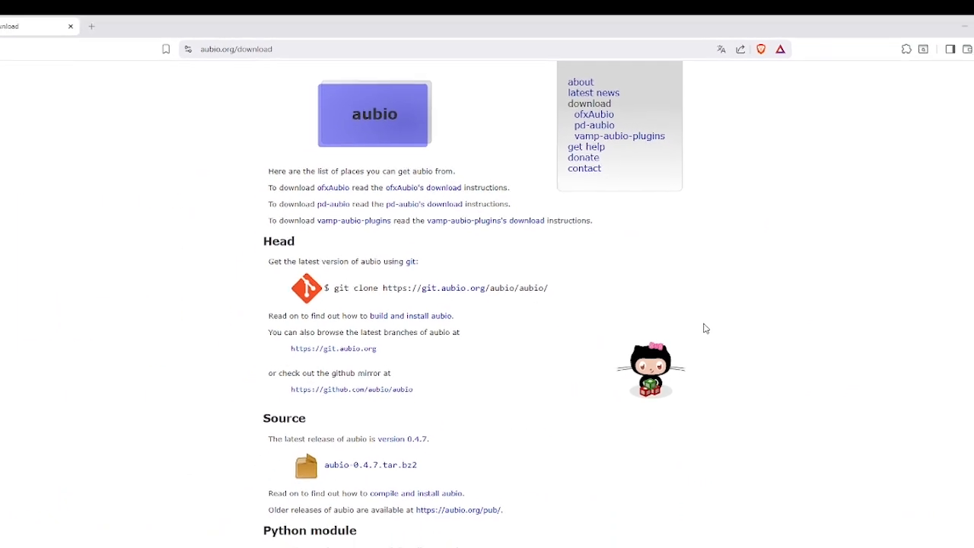
scroll(970, 285, "down", 3)
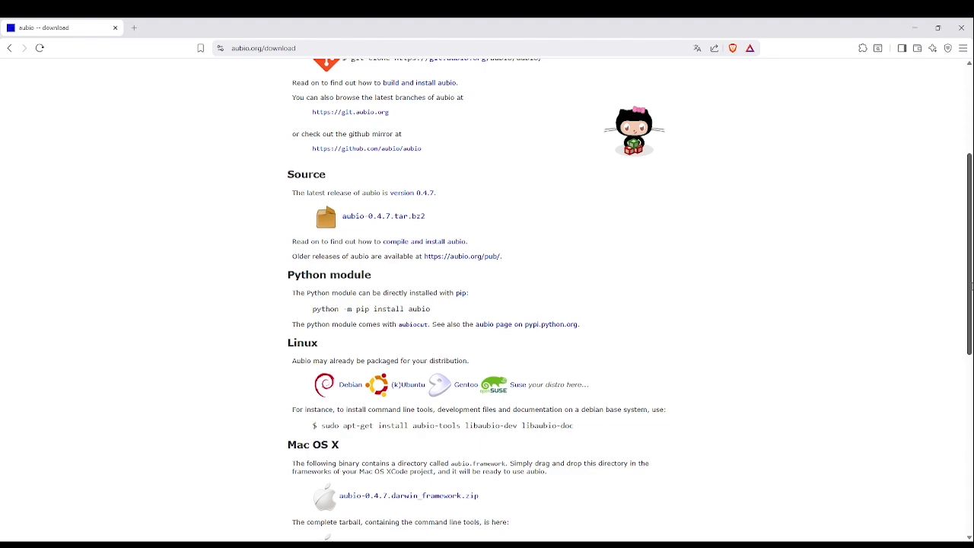
scroll(972, 287, "down", 3)
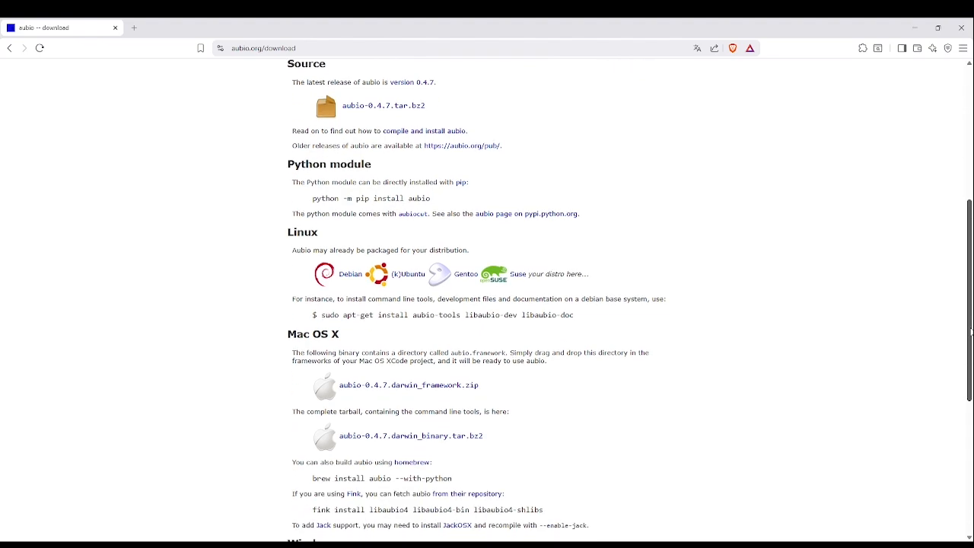
scroll(970, 285, "down", 2)
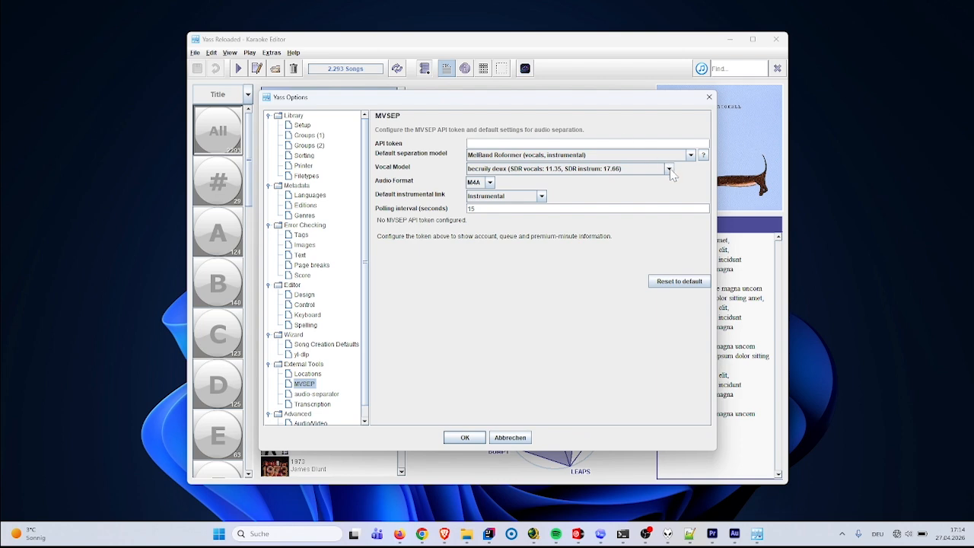
Examine the available vocal models and audio formats in the MVSEP default settings for audio separation.
left_click(669, 169)
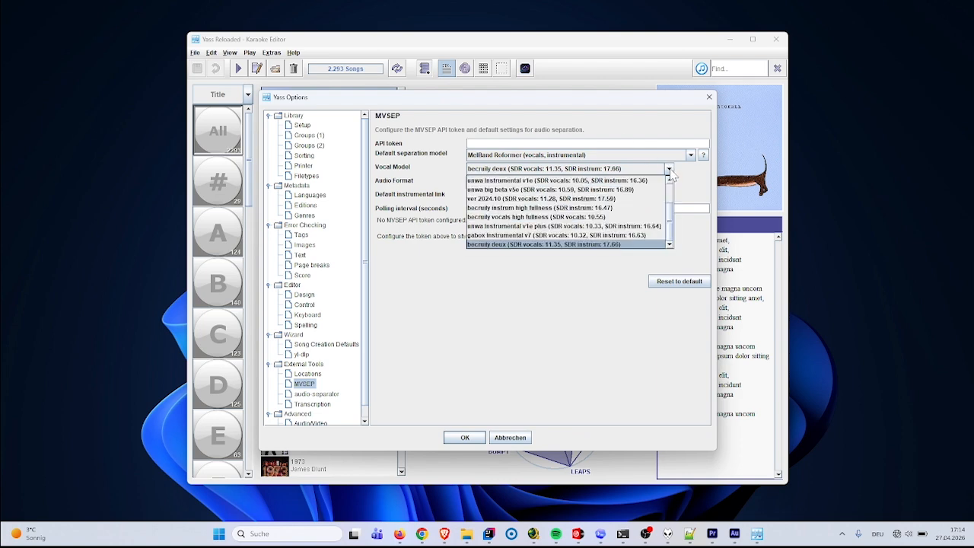
left_click(672, 171)
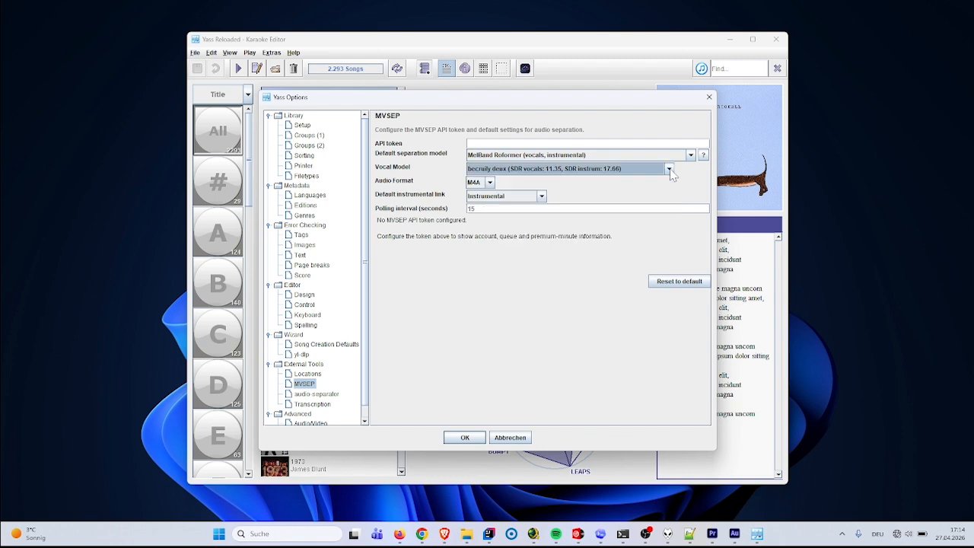
left_click(491, 183)
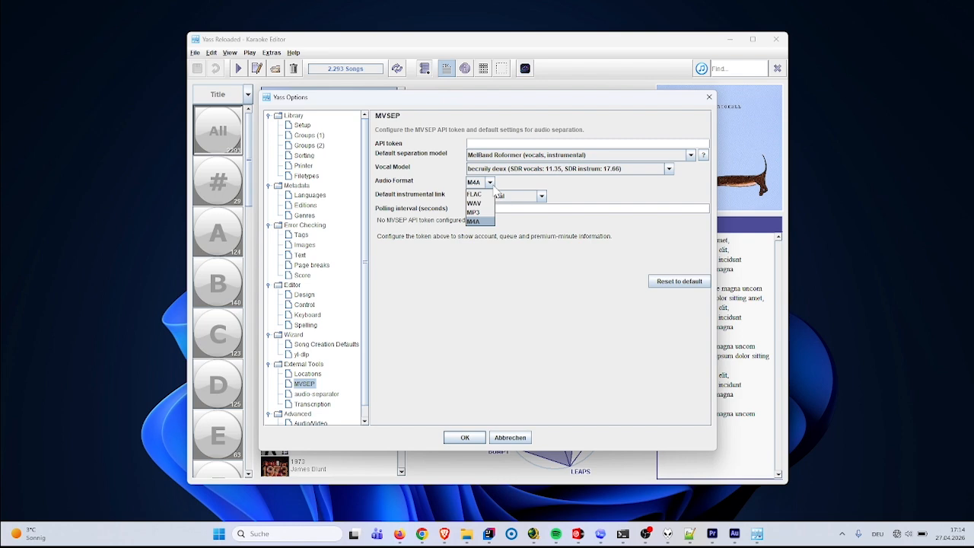
left_click(490, 183)
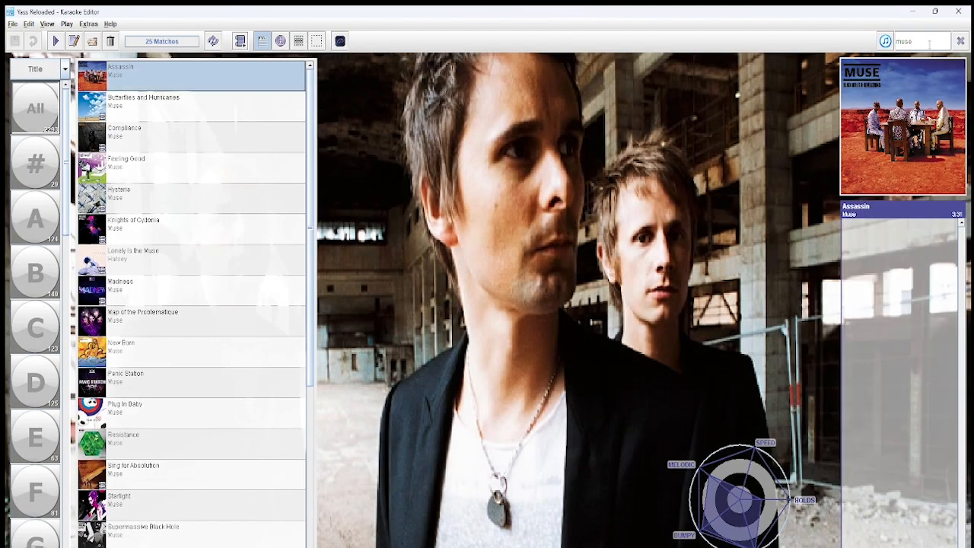
Search USDB for "muse" with the results sorted by title, and import the song Dead Inside.
left_click(886, 42)
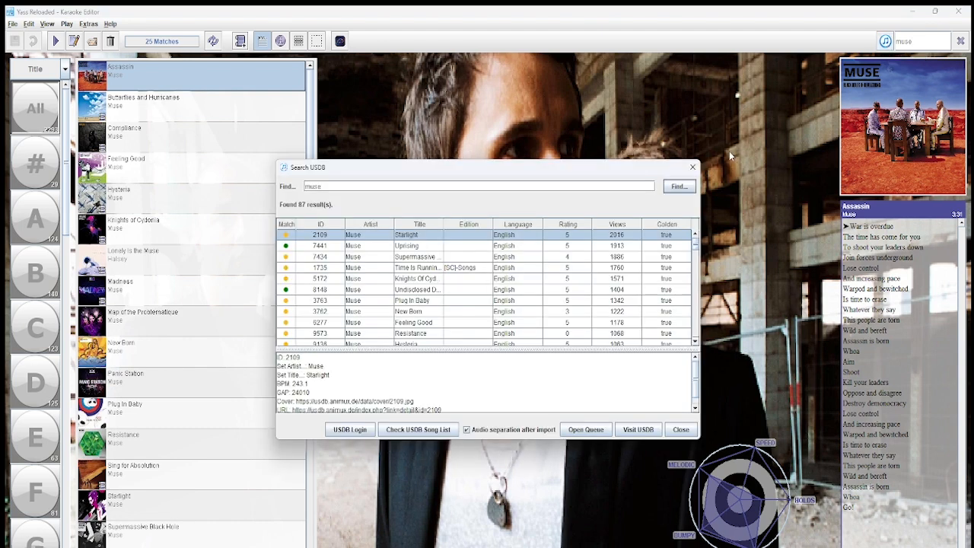
left_click(426, 224)
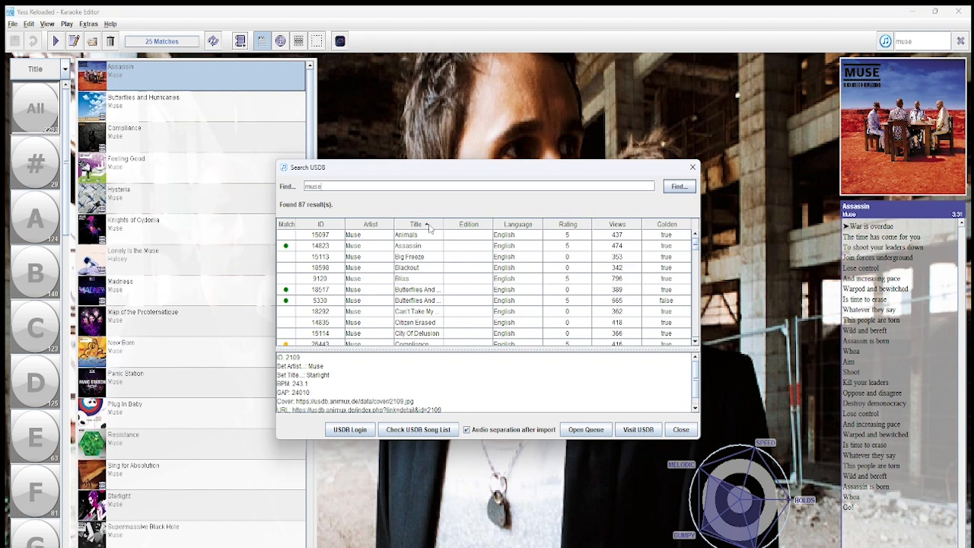
scroll(698, 342, "down", 3)
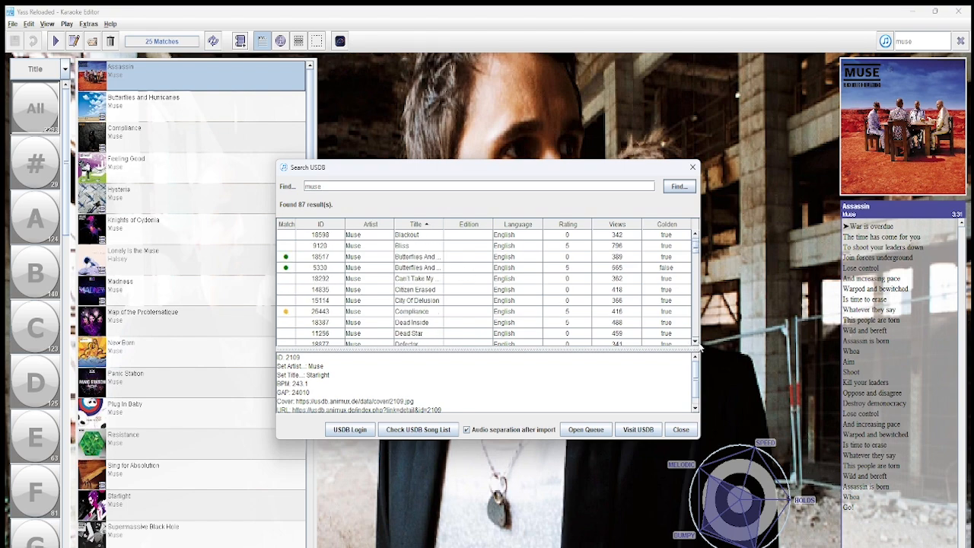
left_click(421, 325)
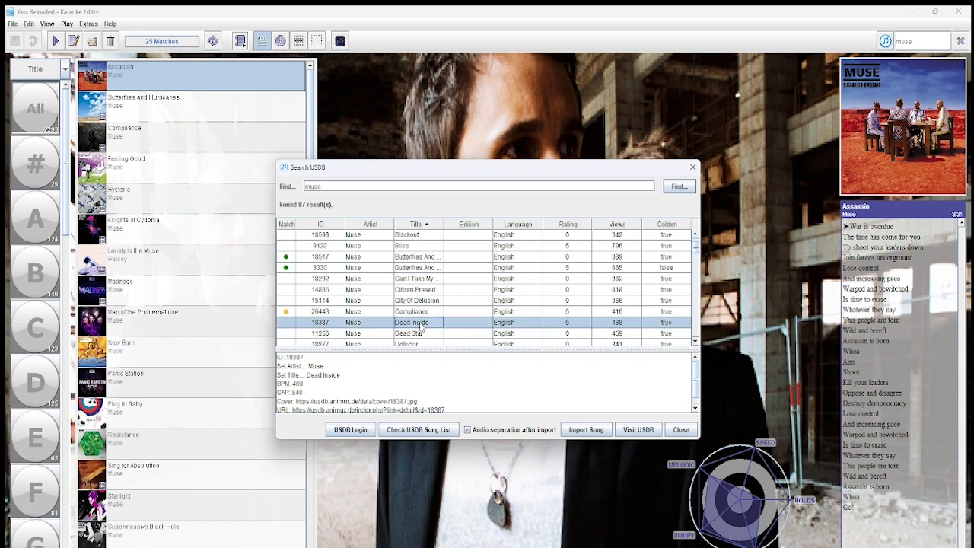
left_click(579, 431)
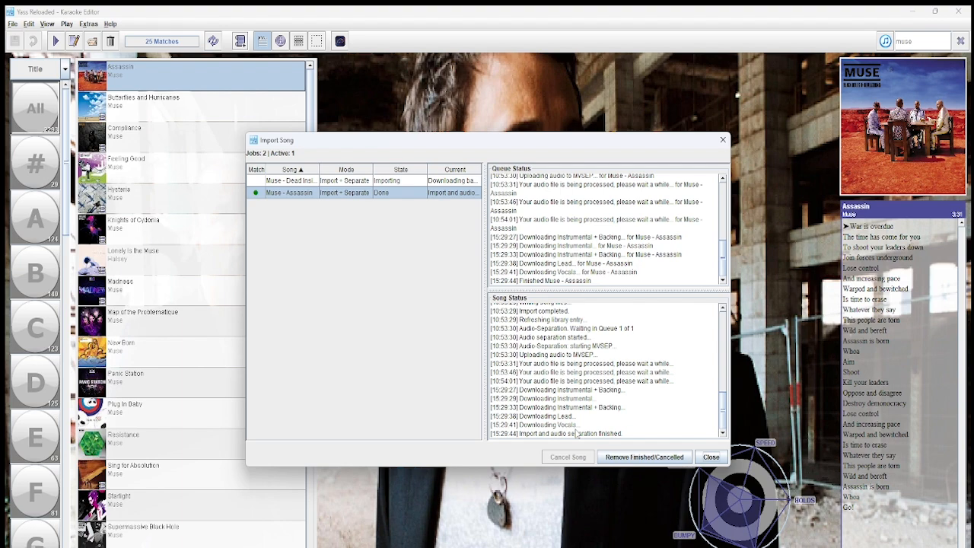